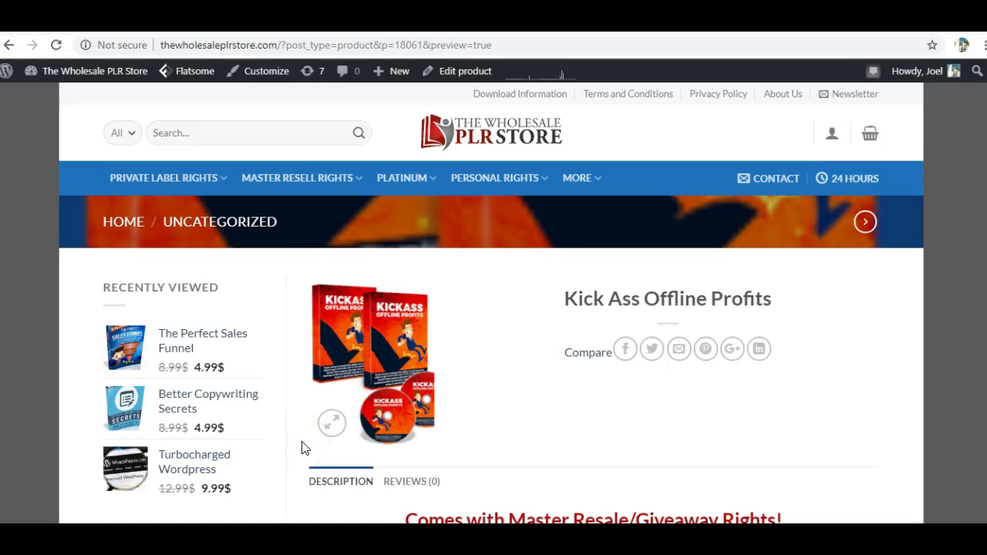
pyautogui.scroll(-3, 301, 447)
pyautogui.scroll(-2, 301, 447)
pyautogui.scroll(-1, 300, 447)
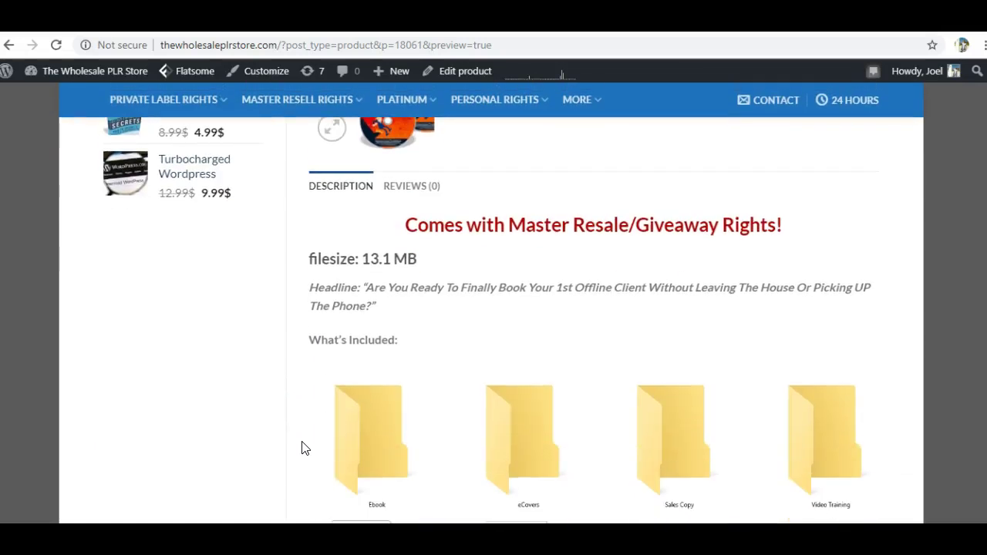
pyautogui.scroll(-2, 300, 447)
pyautogui.scroll(-1, 301, 448)
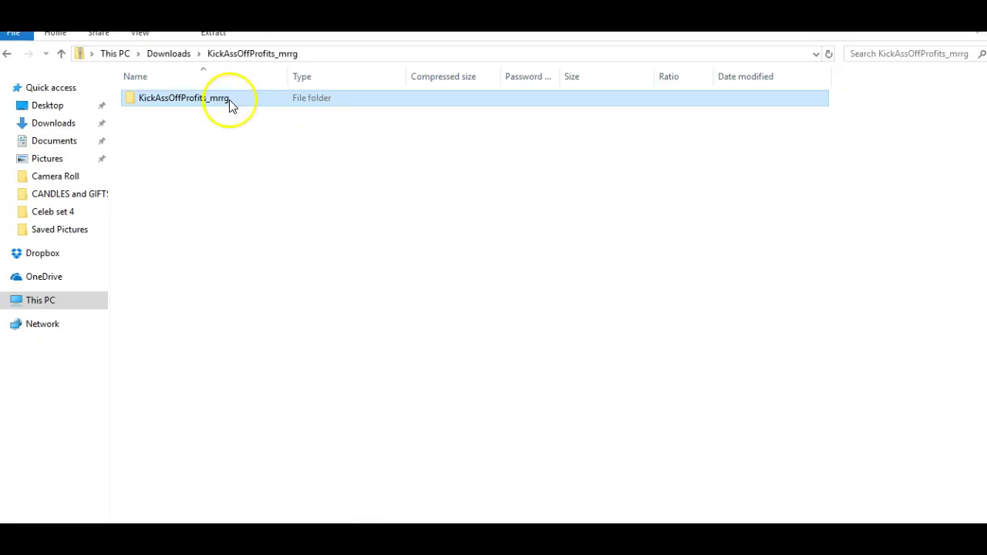
# - Play the Offline Marketing Method MP4 from the package's Video Training folder
pyautogui.doubleClick(229, 100)
pyautogui.doubleClick(905, 196)
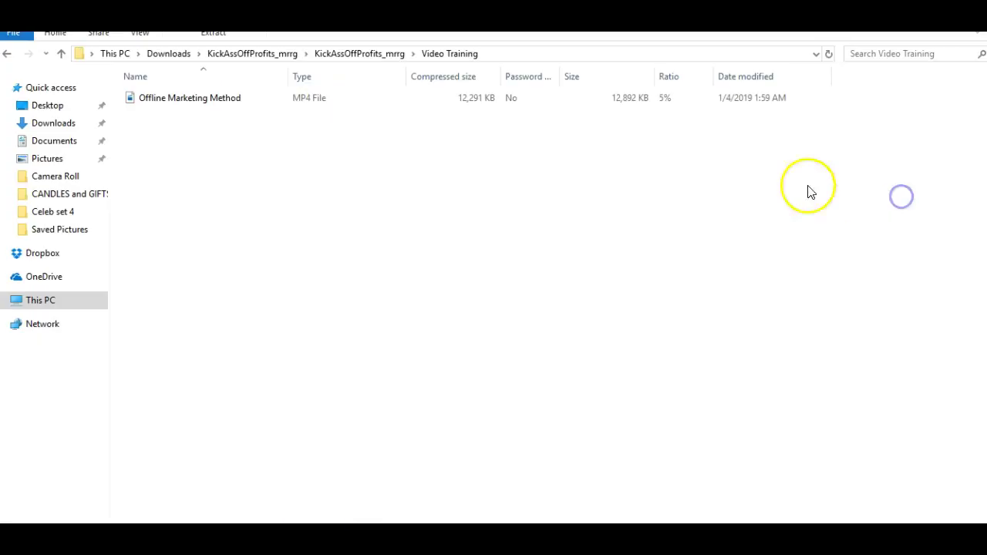
pyautogui.doubleClick(615, 100)
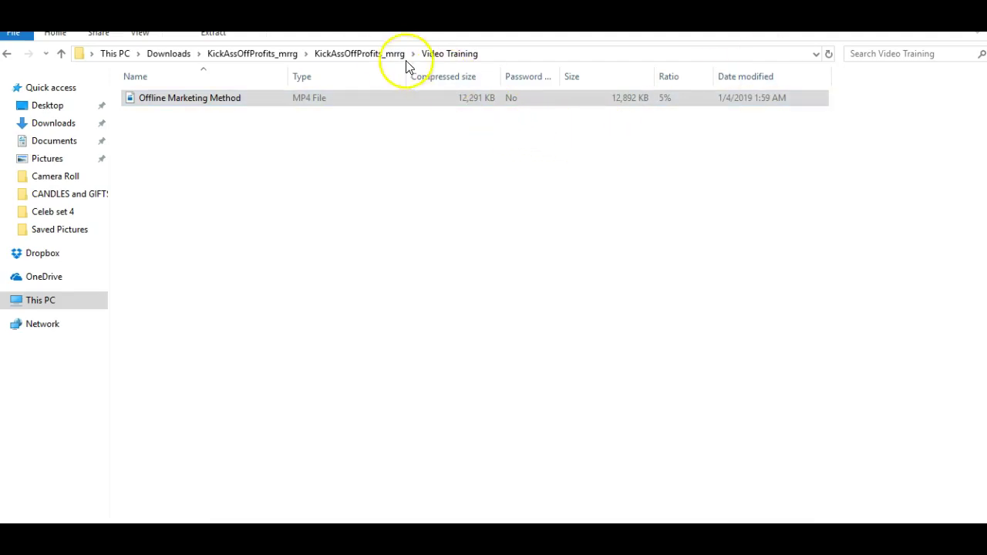
# - Open the KickAss Offline Profits PDF from the Ebook folder
pyautogui.click(359, 54)
pyautogui.doubleClick(270, 200)
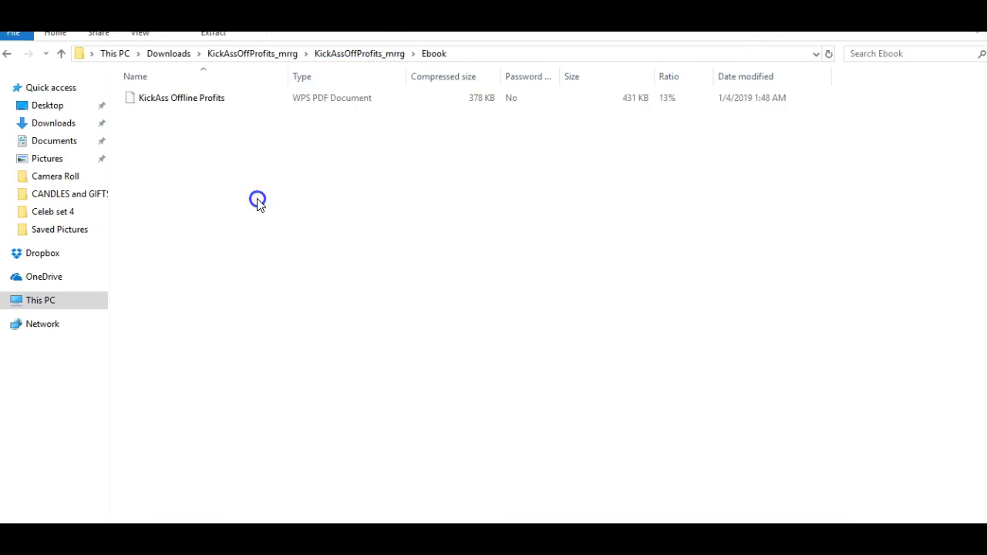
pyautogui.doubleClick(350, 98)
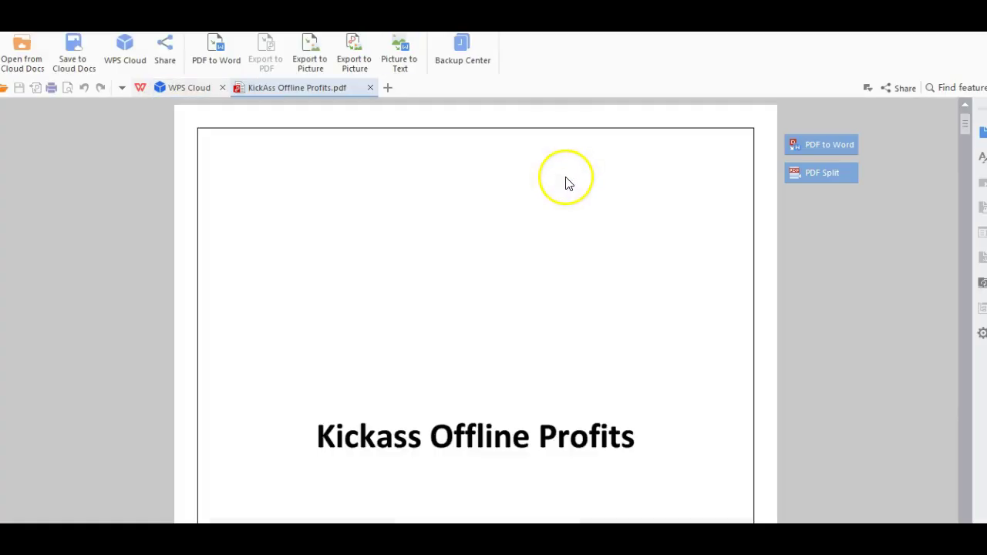
pyautogui.scroll(-5, 565, 268)
pyautogui.scroll(-5, 565, 269)
pyautogui.scroll(-5, 565, 269)
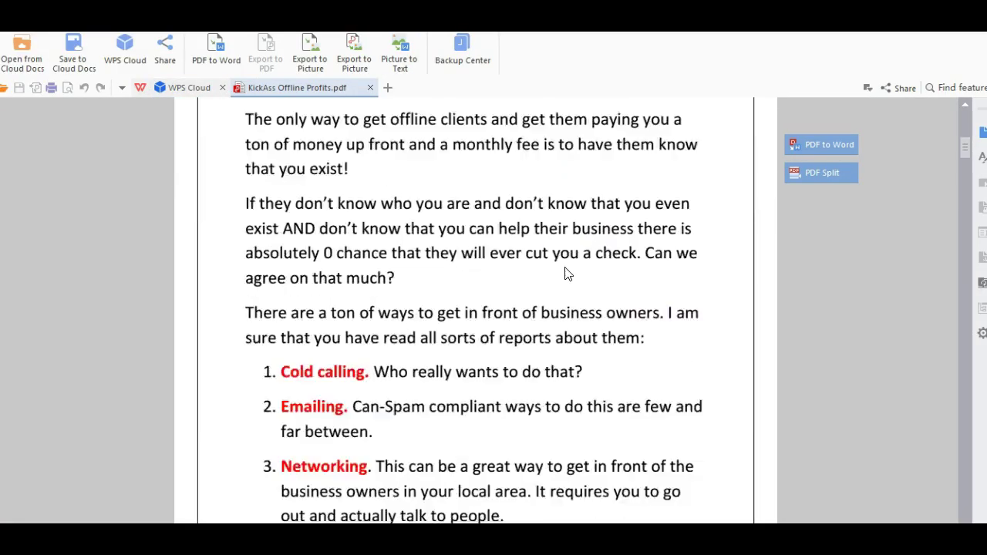
pyautogui.scroll(-5, 565, 268)
pyautogui.scroll(-5, 565, 272)
pyautogui.scroll(-5, 565, 272)
pyautogui.scroll(-5, 565, 271)
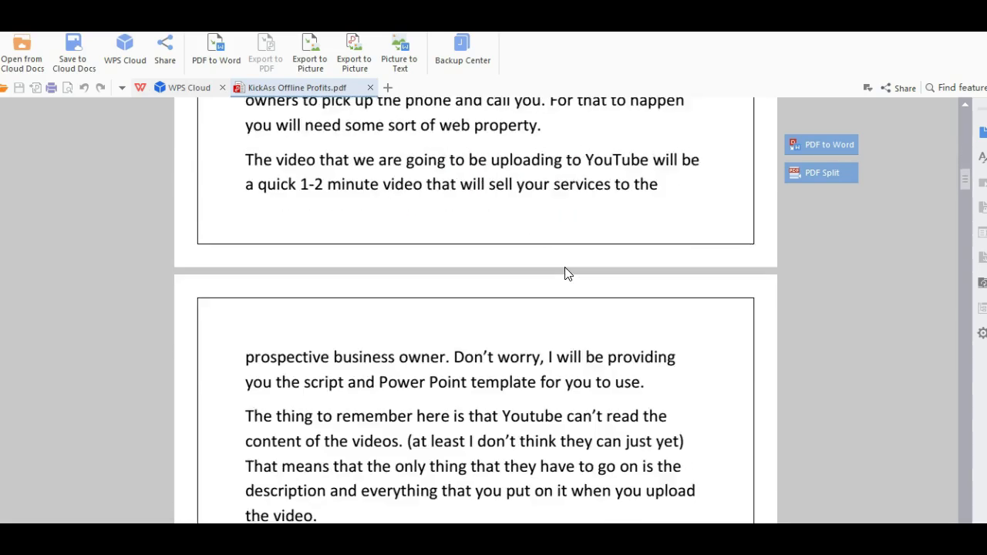
pyautogui.scroll(-5, 565, 272)
pyautogui.scroll(-5, 565, 271)
pyautogui.scroll(-5, 565, 271)
pyautogui.scroll(-5, 565, 272)
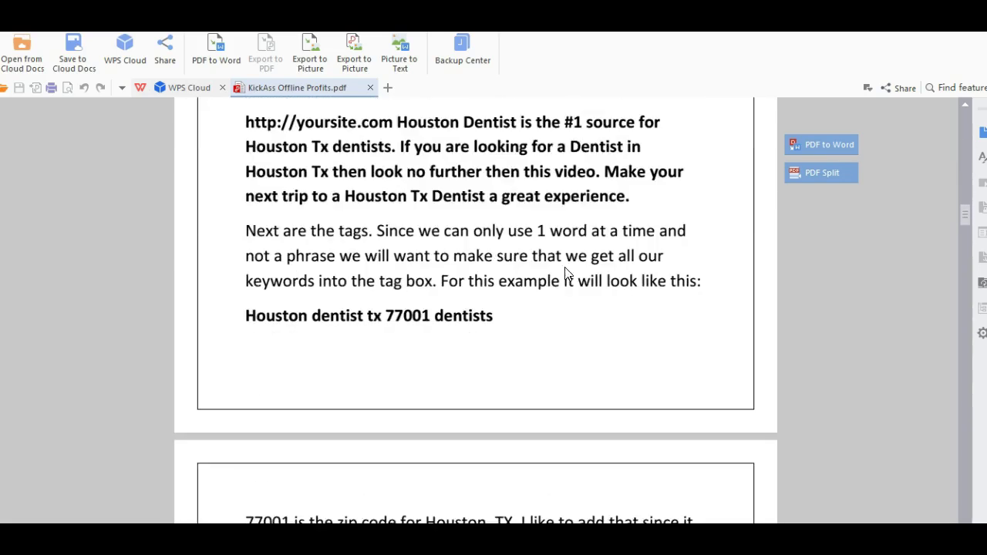
pyautogui.scroll(-5, 565, 272)
pyautogui.scroll(-5, 565, 271)
pyautogui.scroll(-5, 566, 271)
pyautogui.scroll(-5, 565, 271)
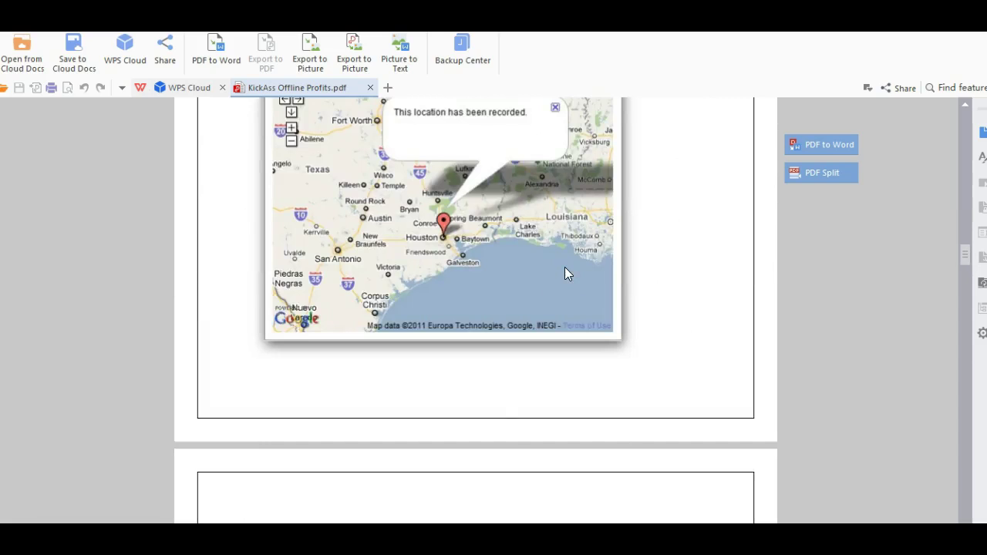
pyautogui.scroll(-5, 565, 271)
pyautogui.scroll(-5, 569, 264)
pyautogui.scroll(-5, 569, 265)
pyautogui.scroll(-5, 569, 264)
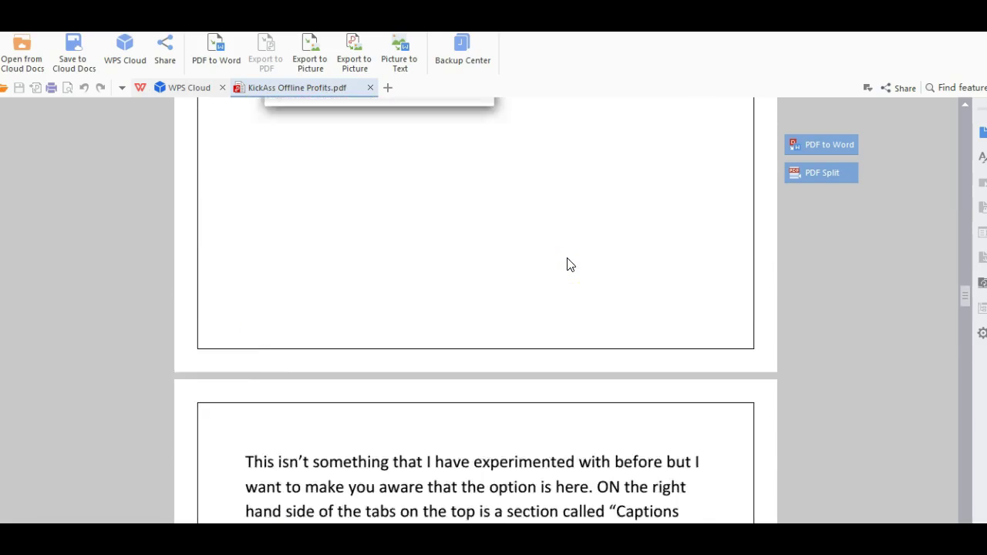
pyautogui.scroll(-5, 569, 265)
pyautogui.scroll(-5, 571, 259)
pyautogui.scroll(-5, 571, 258)
pyautogui.scroll(-5, 571, 258)
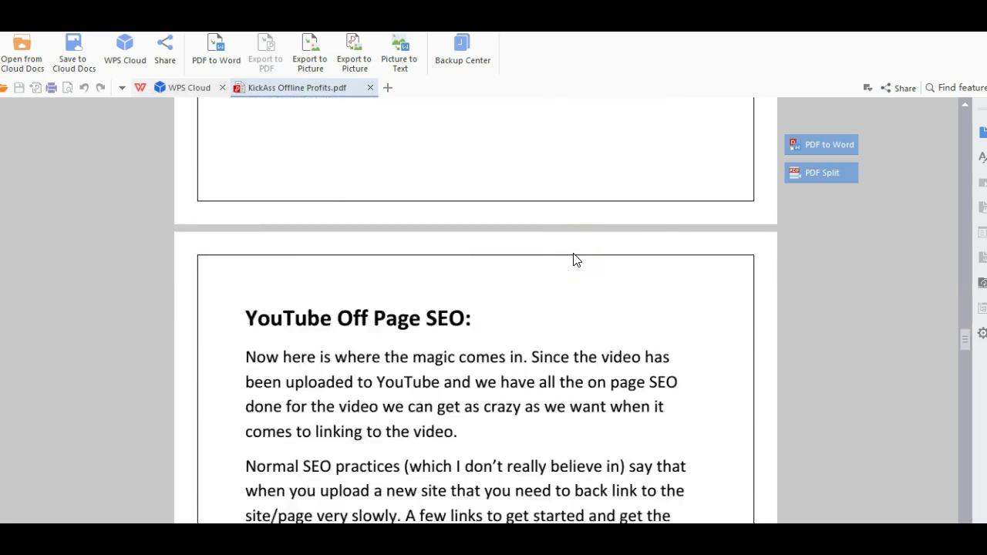
pyautogui.scroll(-5, 570, 259)
pyautogui.scroll(-5, 575, 260)
pyautogui.scroll(-5, 574, 260)
pyautogui.scroll(-5, 574, 260)
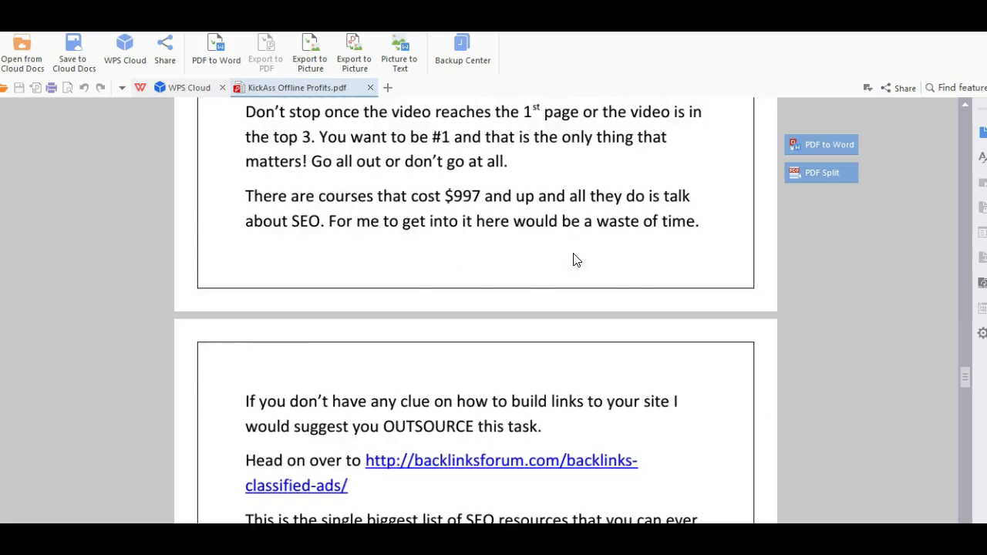
pyautogui.scroll(-5, 575, 259)
pyautogui.scroll(-5, 574, 259)
pyautogui.scroll(-5, 575, 260)
pyautogui.scroll(-5, 575, 260)
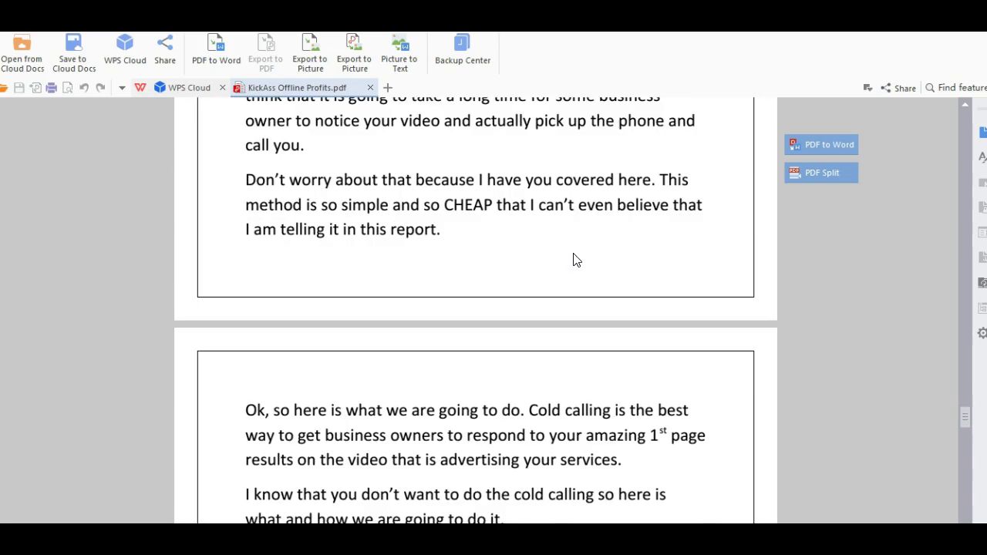
pyautogui.scroll(-5, 575, 260)
pyautogui.scroll(-5, 575, 260)
pyautogui.scroll(-5, 575, 260)
pyautogui.scroll(-5, 574, 259)
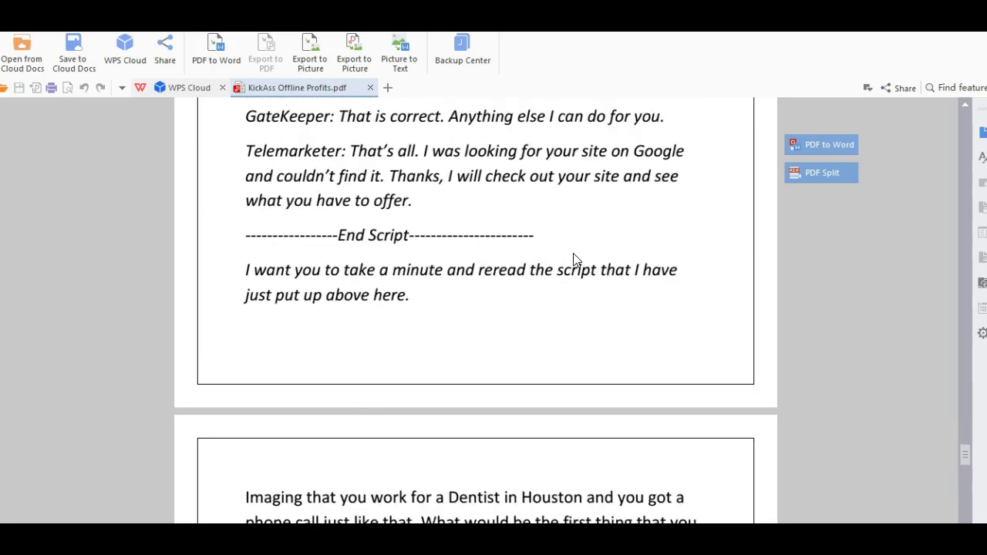
pyautogui.scroll(-5, 574, 260)
pyautogui.scroll(-5, 575, 260)
pyautogui.scroll(-5, 574, 259)
pyautogui.scroll(-5, 574, 260)
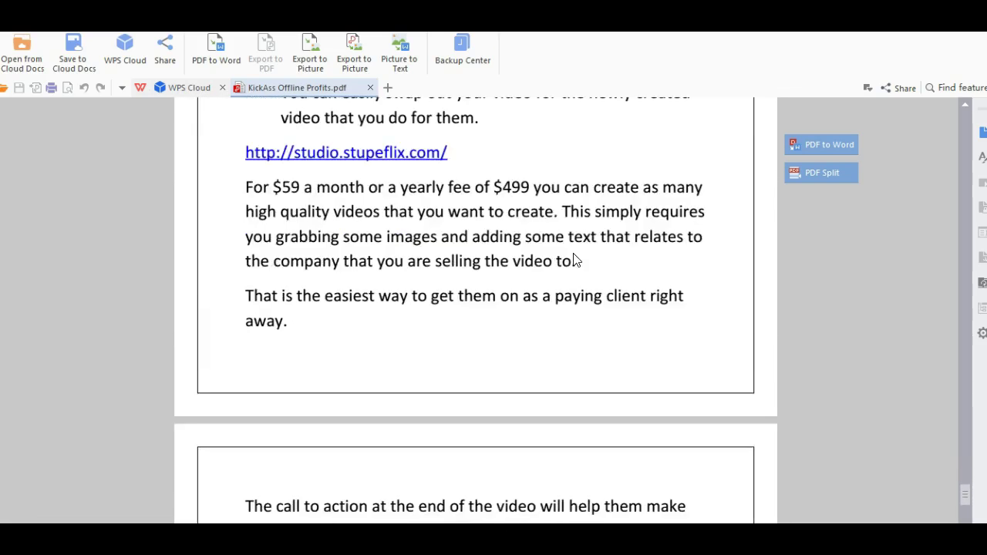
pyautogui.scroll(-5, 574, 260)
pyautogui.scroll(-5, 575, 260)
pyautogui.scroll(-5, 574, 260)
pyautogui.scroll(-5, 575, 260)
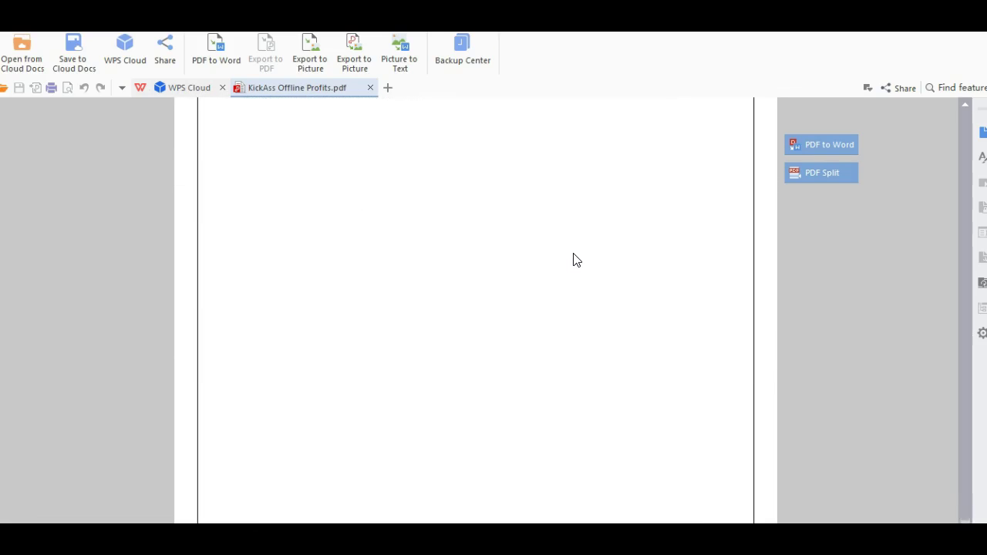
# - Close the KickAss Offline Profits.pdf tab in WPS Office
pyautogui.click(372, 88)
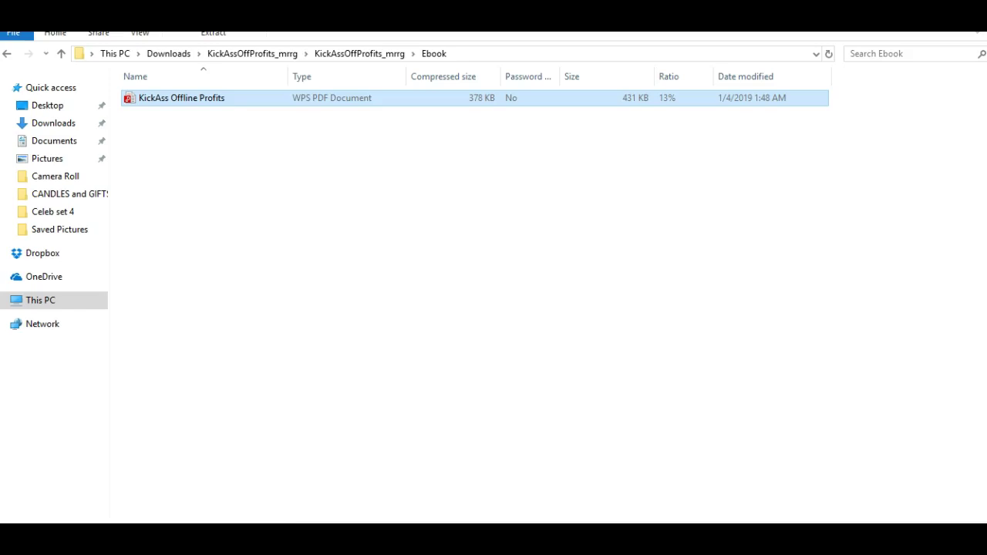
# - View the full-size KickAssOfflineProfits cover image from the eCovers folder, then close it
pyautogui.click(337, 55)
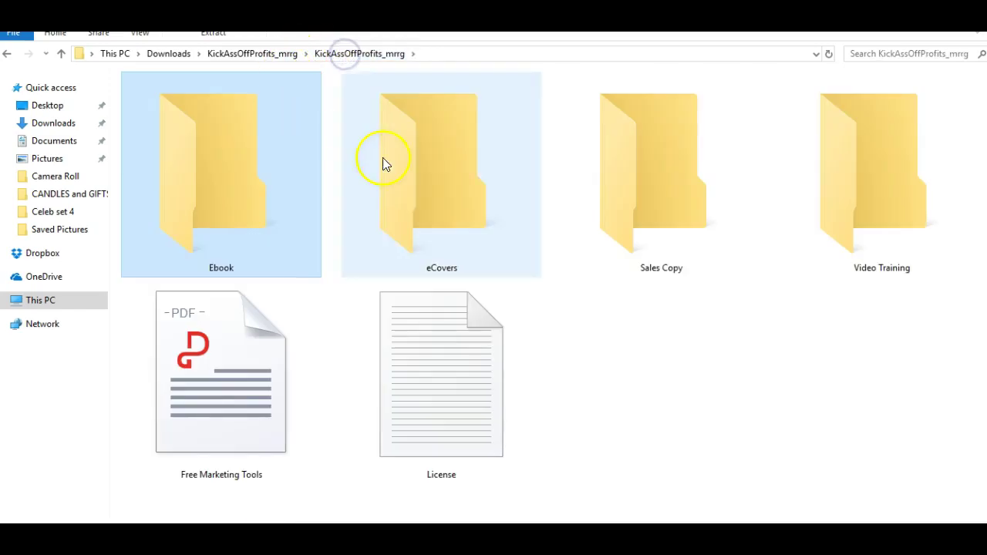
pyautogui.doubleClick(383, 158)
pyautogui.click(279, 100)
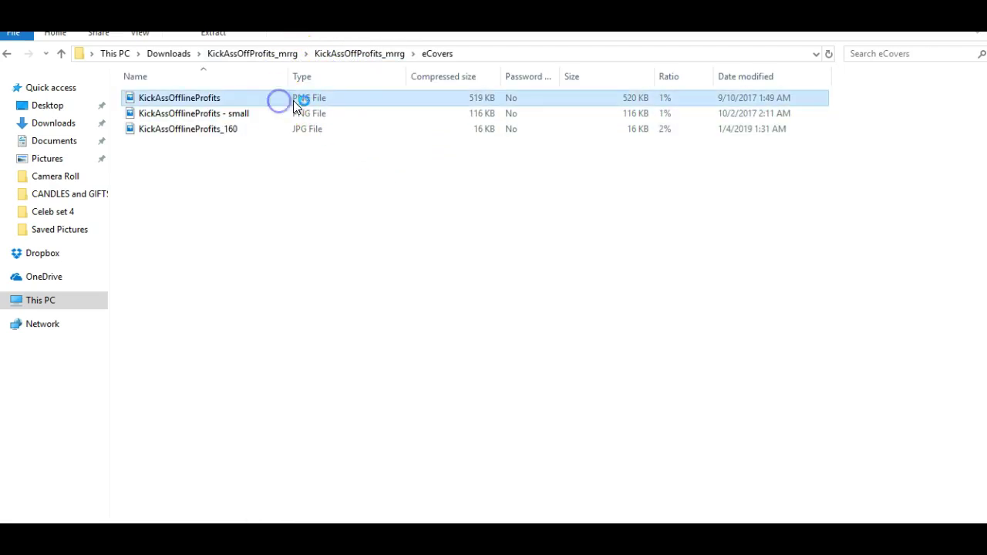
pyautogui.doubleClick(296, 105)
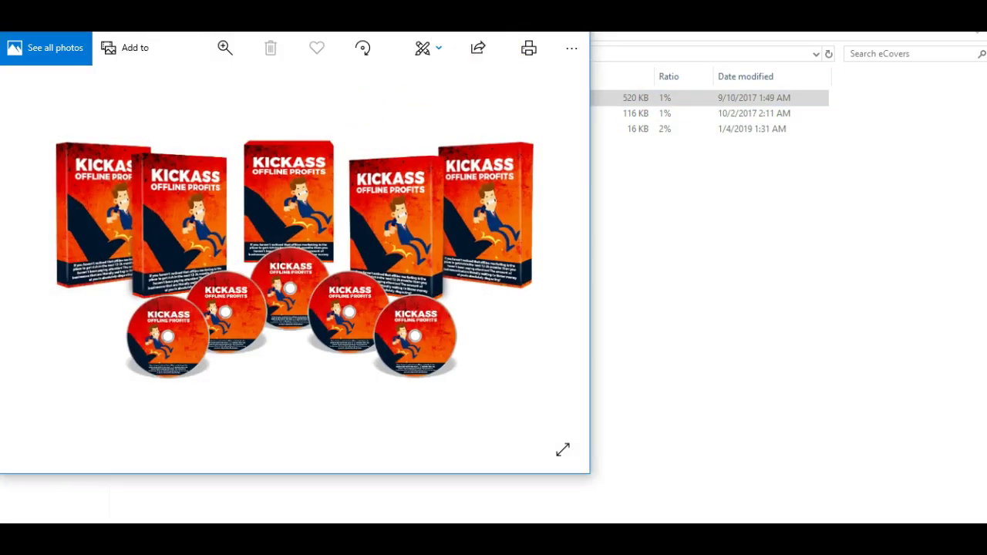
pyautogui.press('Escape')
# - Open Sales Copy.doc from the Sales Copy folder
pyautogui.click(377, 53)
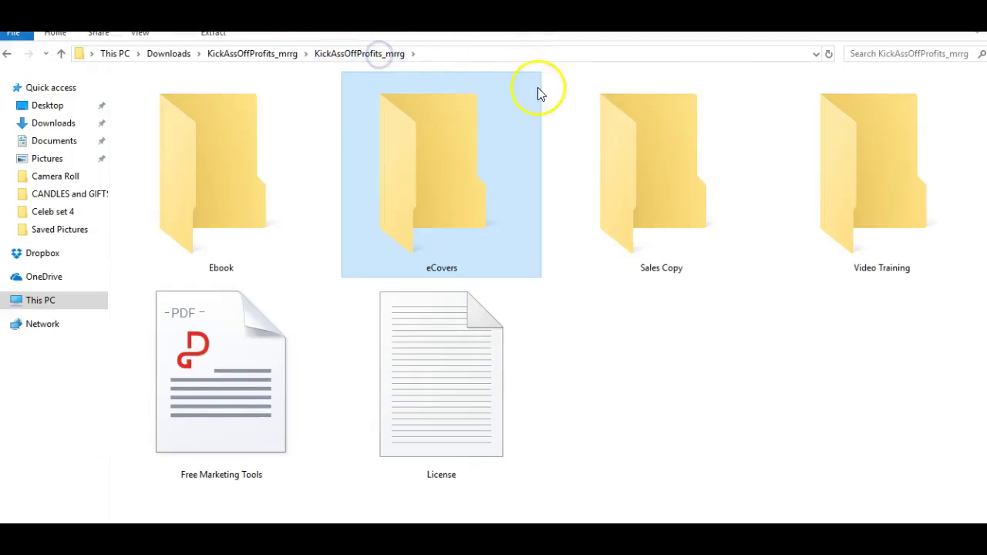
pyautogui.doubleClick(641, 191)
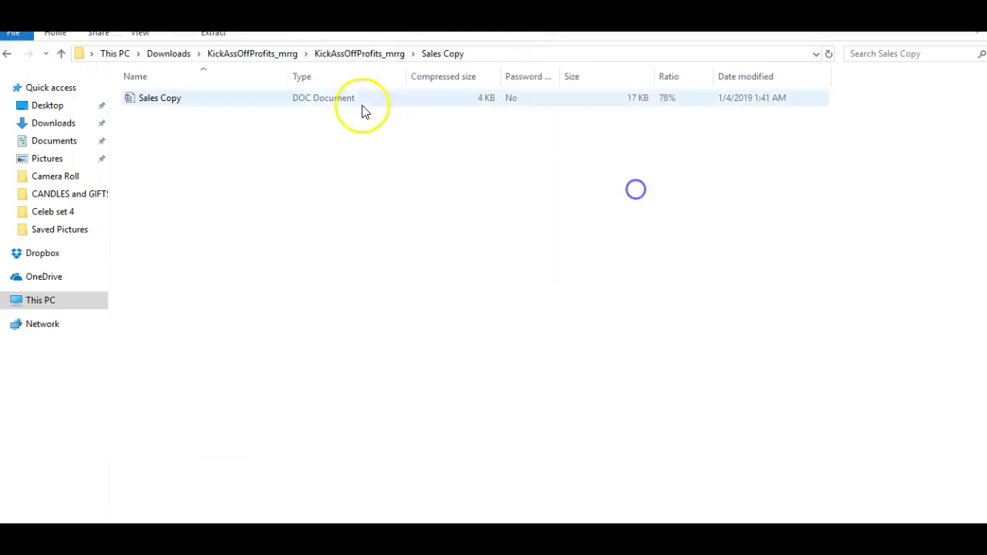
pyautogui.doubleClick(302, 97)
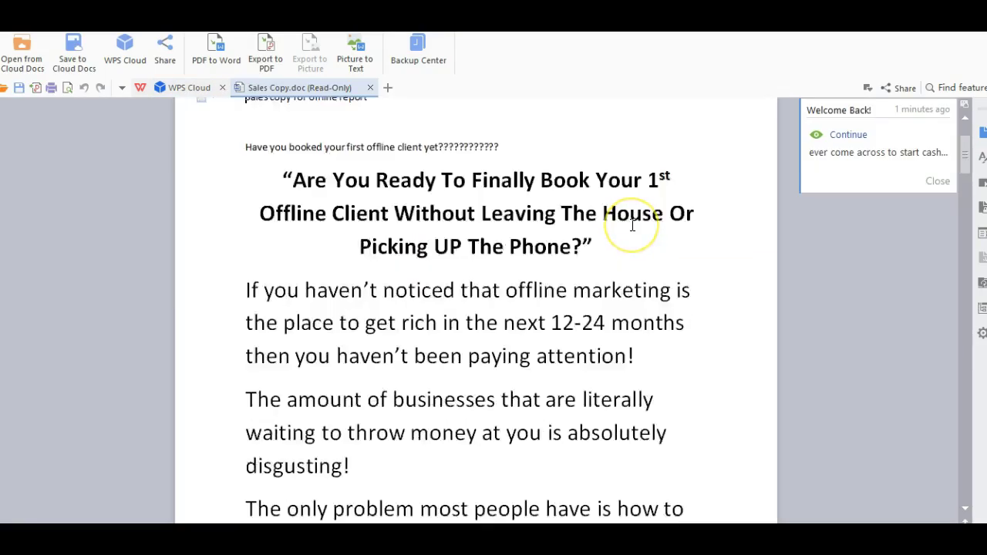
pyautogui.scroll(-5, 632, 226)
pyautogui.scroll(-5, 632, 225)
pyautogui.scroll(-5, 633, 225)
pyautogui.scroll(-4, 632, 226)
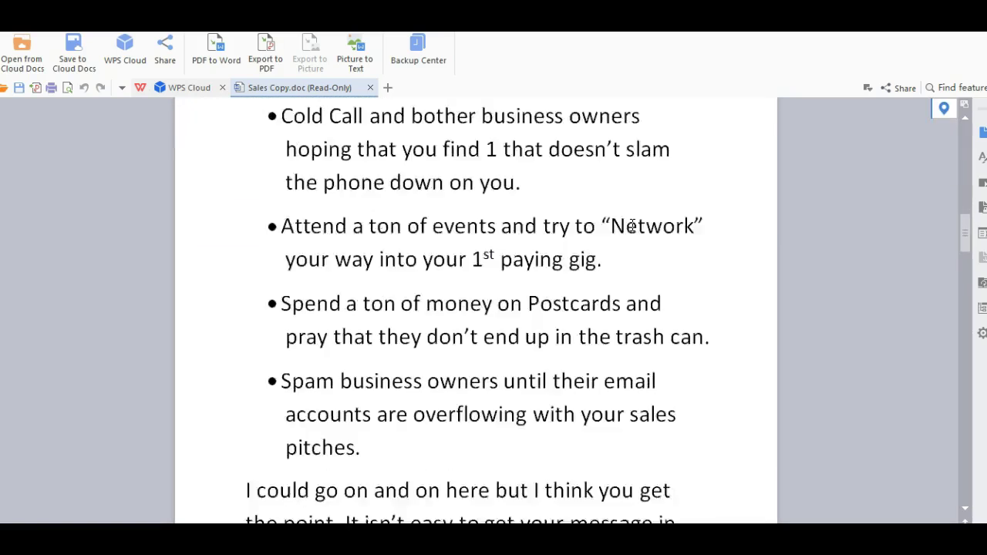
pyautogui.scroll(-5, 633, 225)
pyautogui.scroll(-5, 632, 226)
pyautogui.scroll(-5, 632, 226)
pyautogui.scroll(-4, 632, 226)
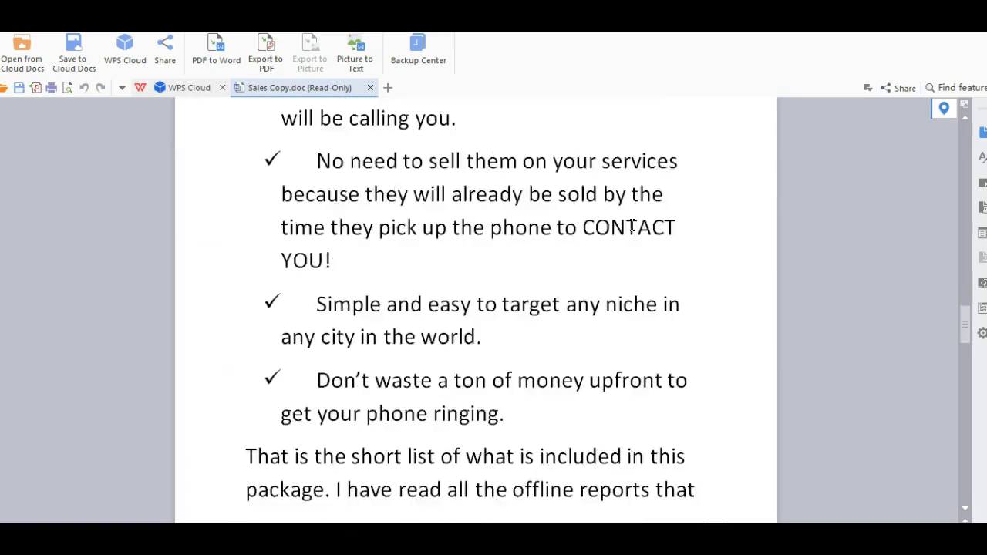
pyautogui.scroll(-4, 633, 226)
pyautogui.scroll(-6, 633, 226)
pyautogui.scroll(-5, 633, 226)
pyautogui.scroll(-5, 632, 226)
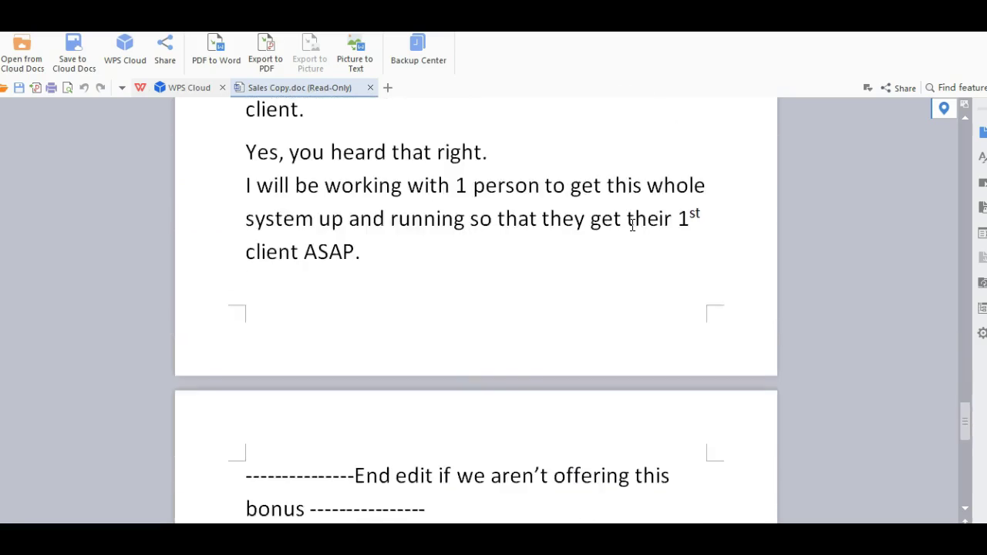
pyautogui.scroll(-6, 633, 226)
pyautogui.scroll(-2, 632, 226)
pyautogui.scroll(-5, 632, 226)
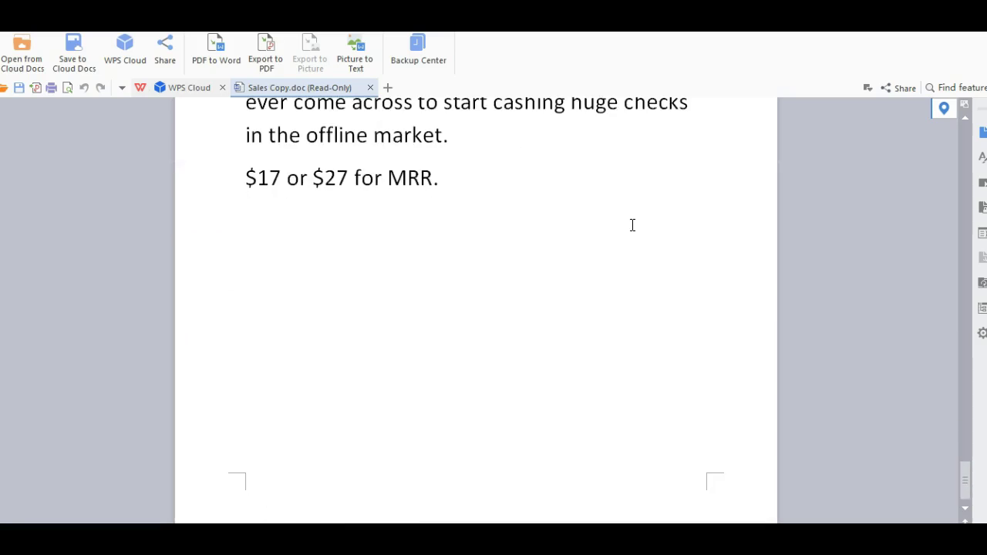
# - Close Sales Copy.doc and open Free Marketing Tools.pdf from the KickAssOffProfits_mrrg folder
pyautogui.click(371, 88)
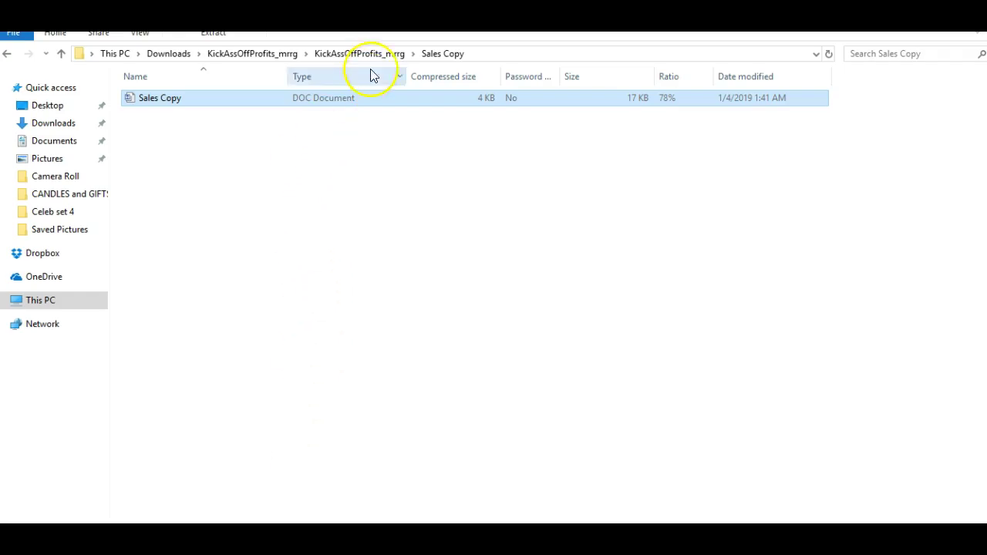
pyautogui.click(370, 53)
pyautogui.doubleClick(246, 375)
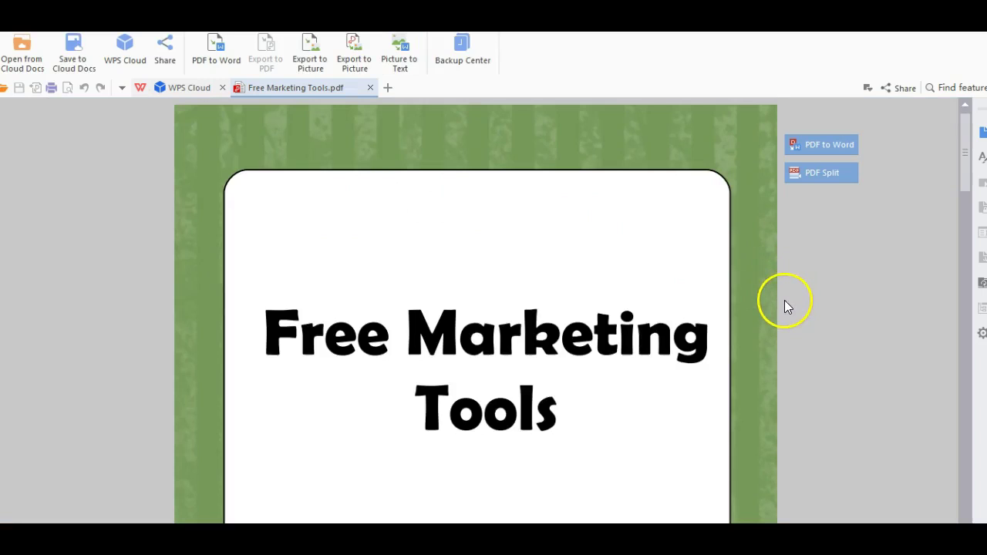
pyautogui.scroll(-5, 785, 304)
pyautogui.scroll(-3, 786, 304)
pyautogui.scroll(-5, 786, 304)
pyautogui.scroll(-5, 786, 304)
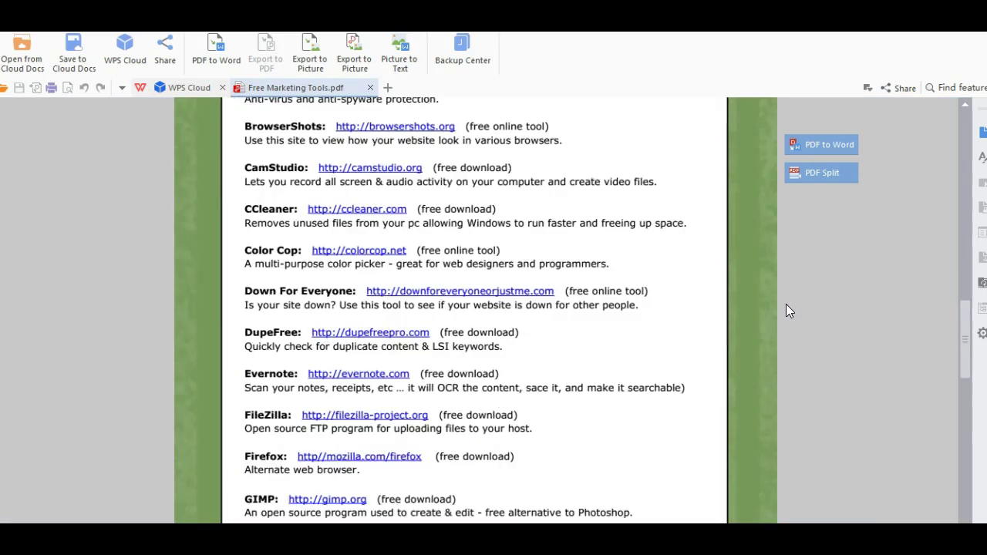
pyautogui.scroll(-5, 785, 304)
pyautogui.scroll(-3, 785, 304)
pyautogui.scroll(-5, 786, 304)
pyautogui.scroll(-3, 785, 304)
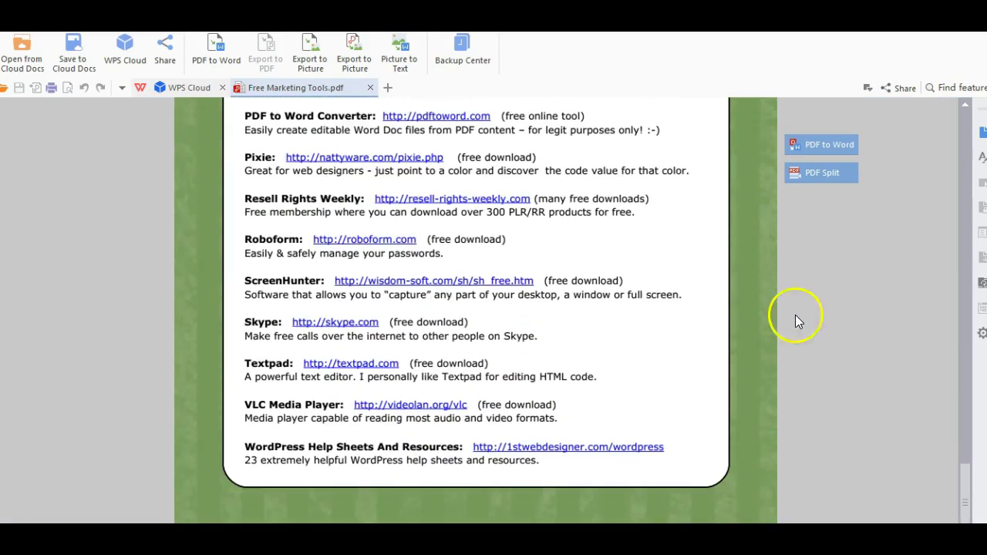
# - Close the Free Marketing Tools.pdf tab after reaching its WordPress resources entry
pyautogui.click(373, 88)
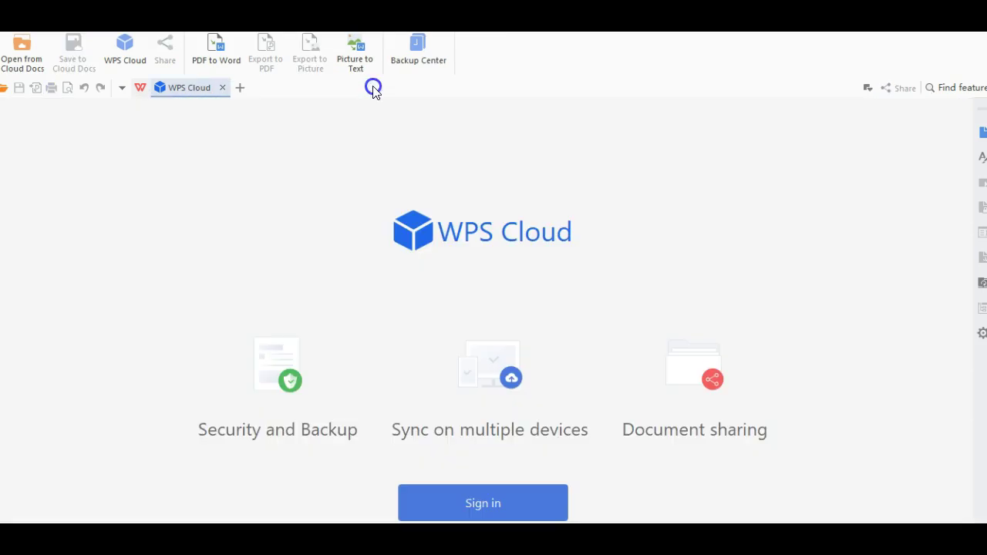